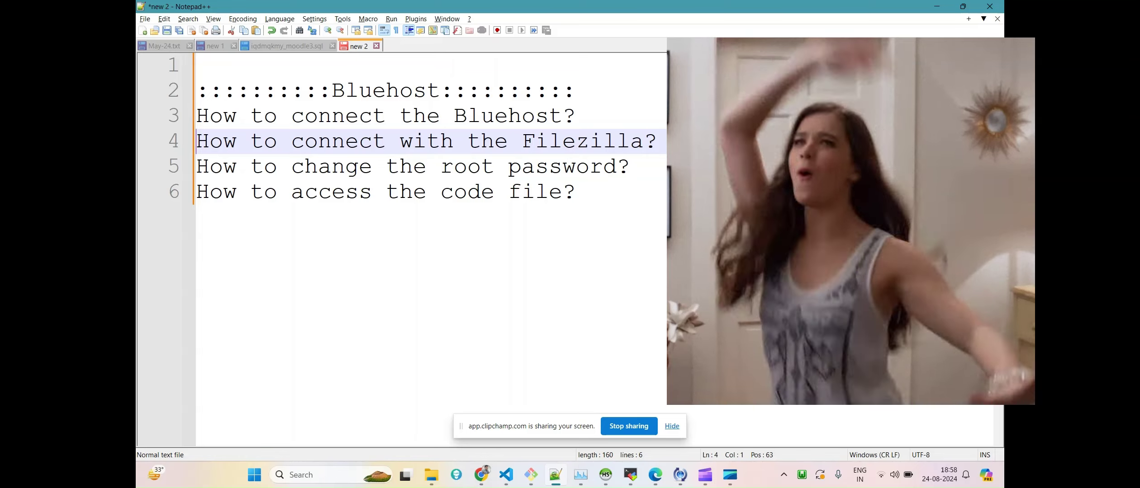
- Select and review the Bluehost and FileZilla question lines in the Notepad++ note
{"action": "key", "text": "Up"}
{"action": "key", "text": "Up"}
{"action": "key", "text": "shift+Down"}
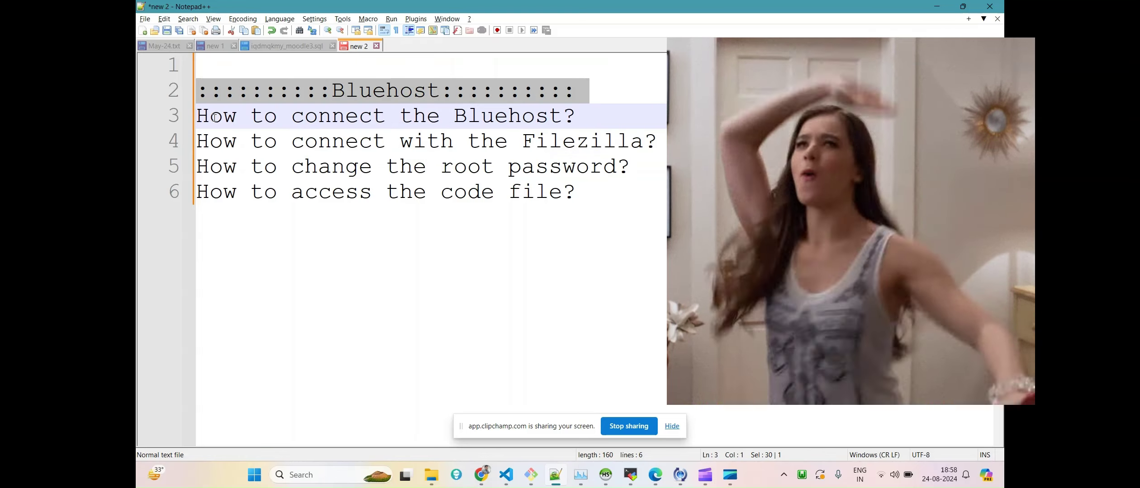
{"action": "left_click_drag", "start_coordinate": [584, 118], "coordinate": [210, 114]}
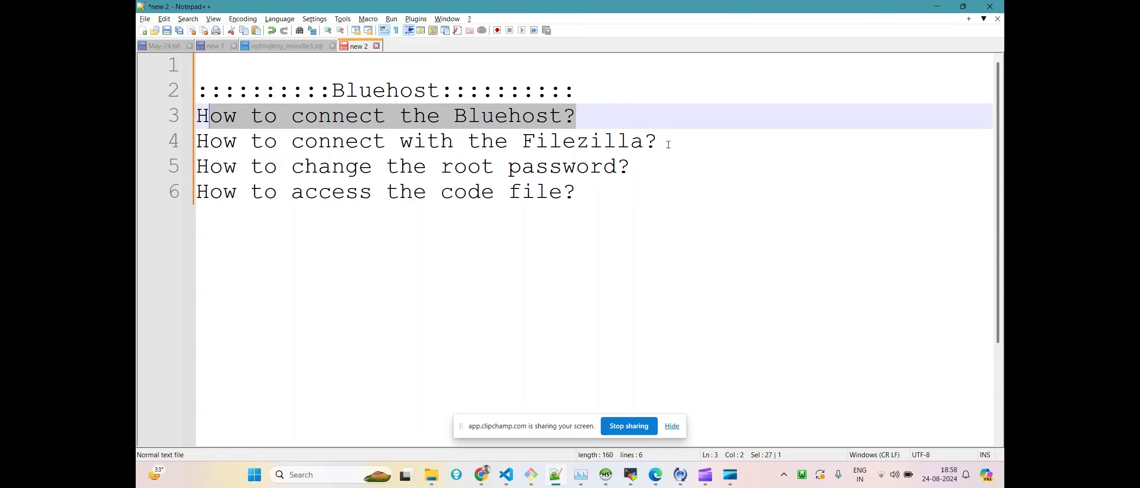
{"action": "double_click", "coordinate": [407, 167]}
{"action": "left_click_drag", "start_coordinate": [407, 168], "coordinate": [591, 174]}
{"action": "left_click", "coordinate": [646, 207]}
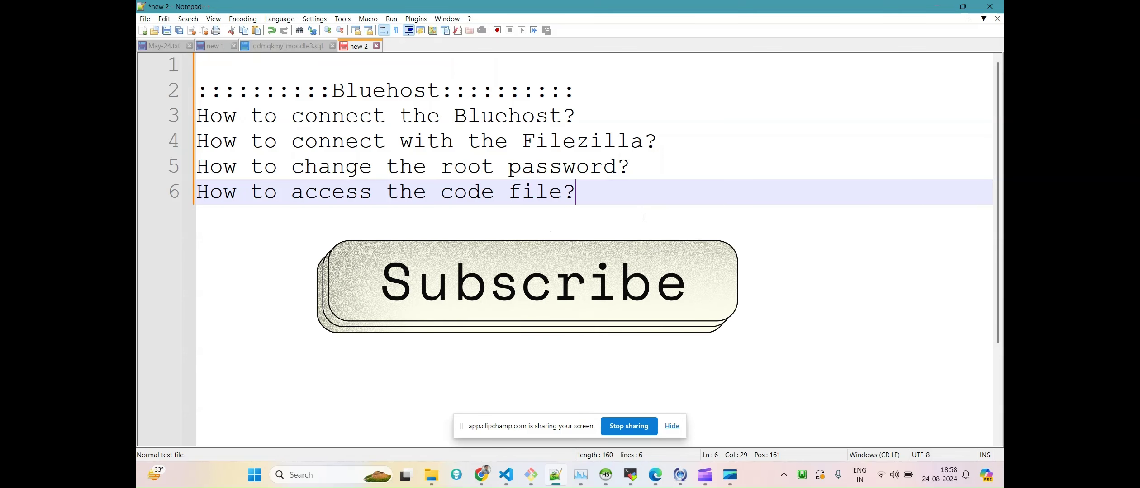
{"action": "key", "text": "Left"}
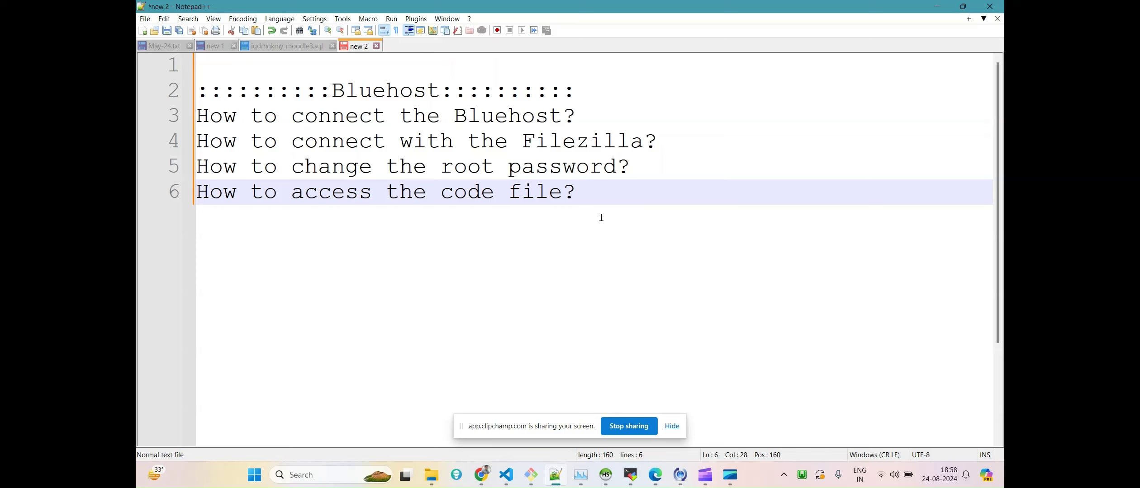
- In Bluehost, go Home, then Hosting, and copy the server IP 162.240.215.136
{"action": "mouse_move", "coordinate": [481, 475]}
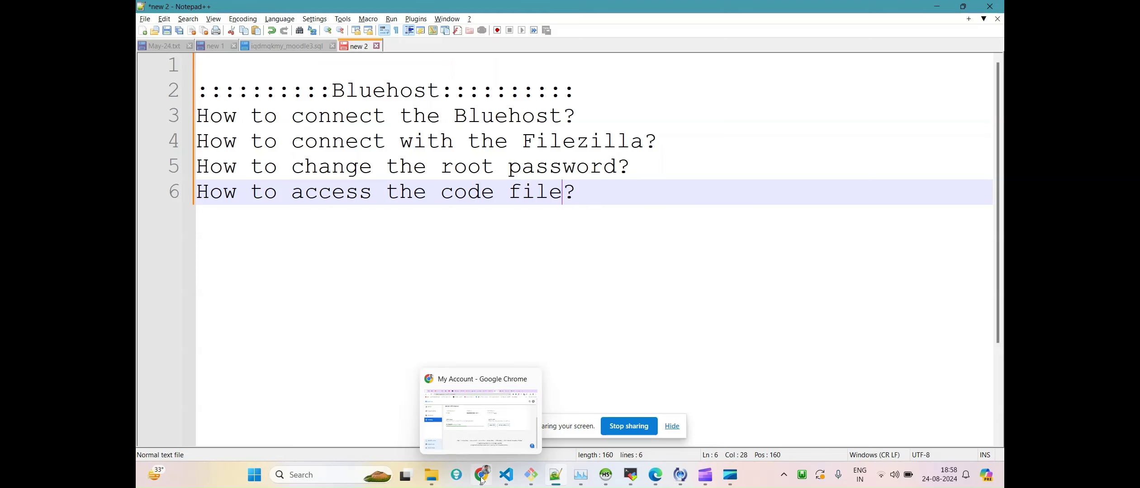
{"action": "left_click", "coordinate": [458, 423]}
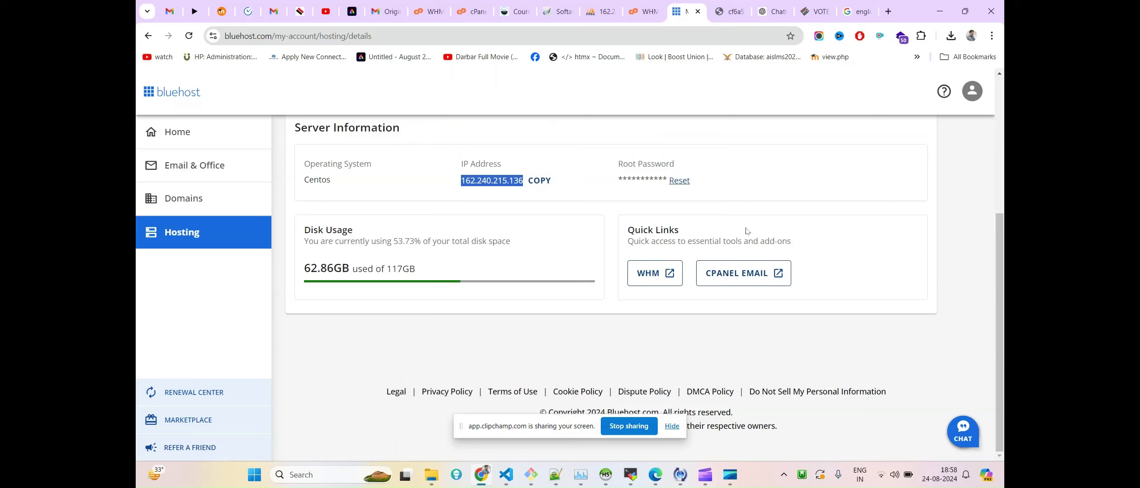
{"action": "left_click", "coordinate": [233, 140]}
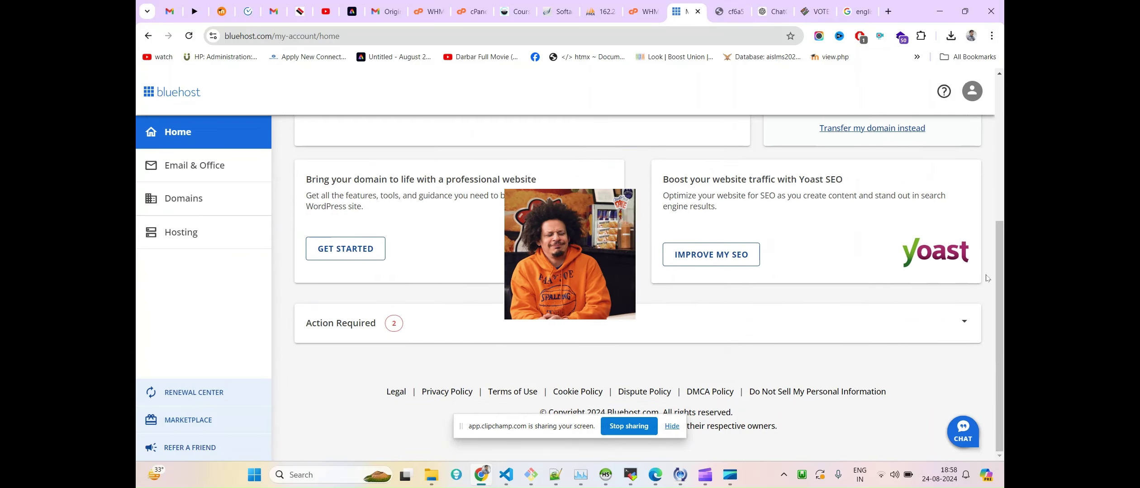
{"action": "scroll", "coordinate": [655, 281], "scroll_direction": "up", "scroll_amount": 1}
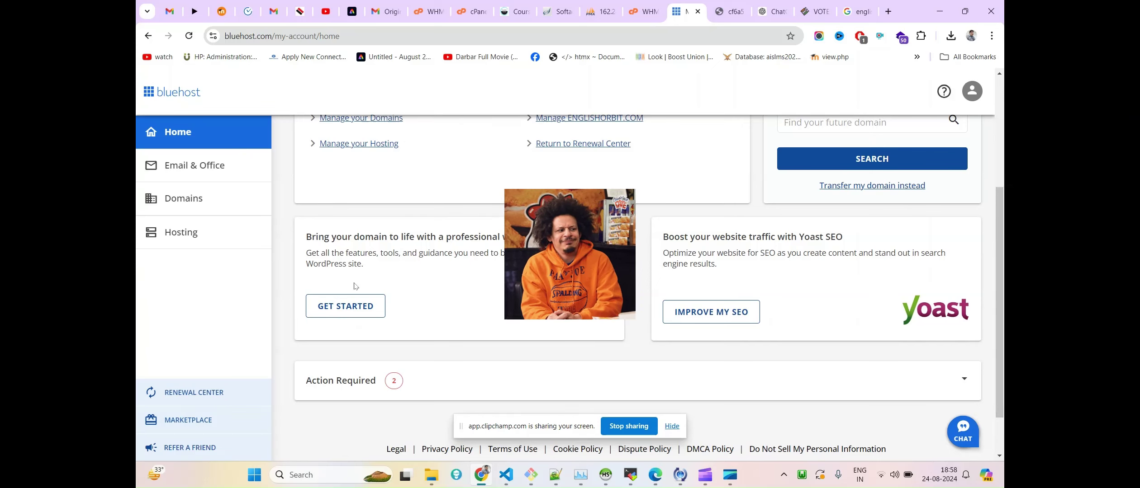
{"action": "left_click", "coordinate": [971, 91]}
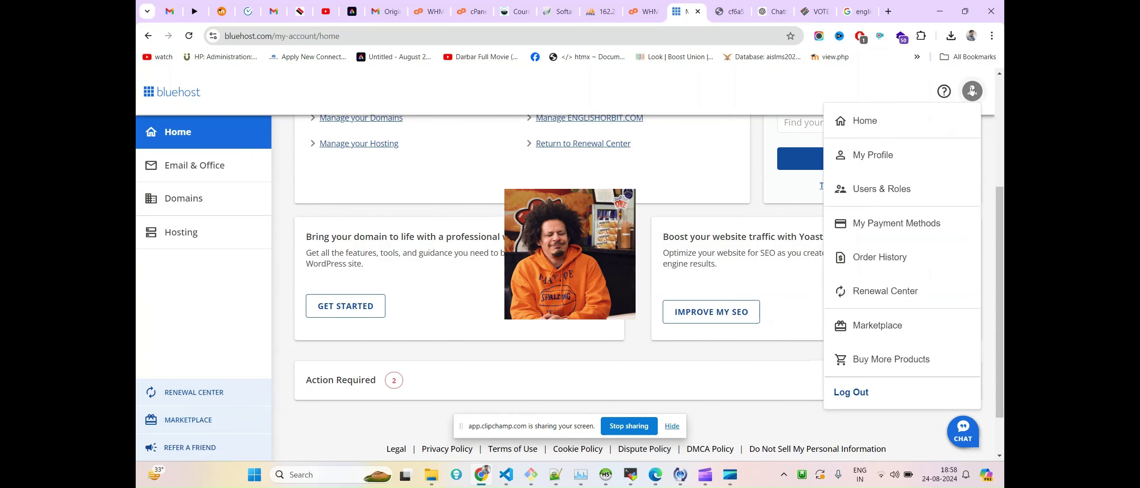
{"action": "left_click", "coordinate": [871, 121]}
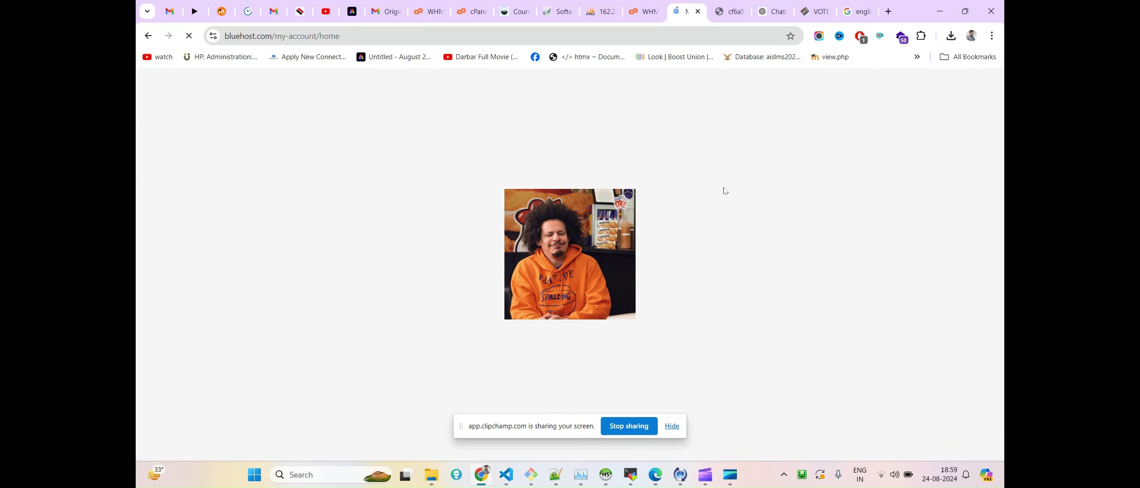
{"action": "scroll", "coordinate": [835, 240], "scroll_direction": "down", "scroll_amount": 2}
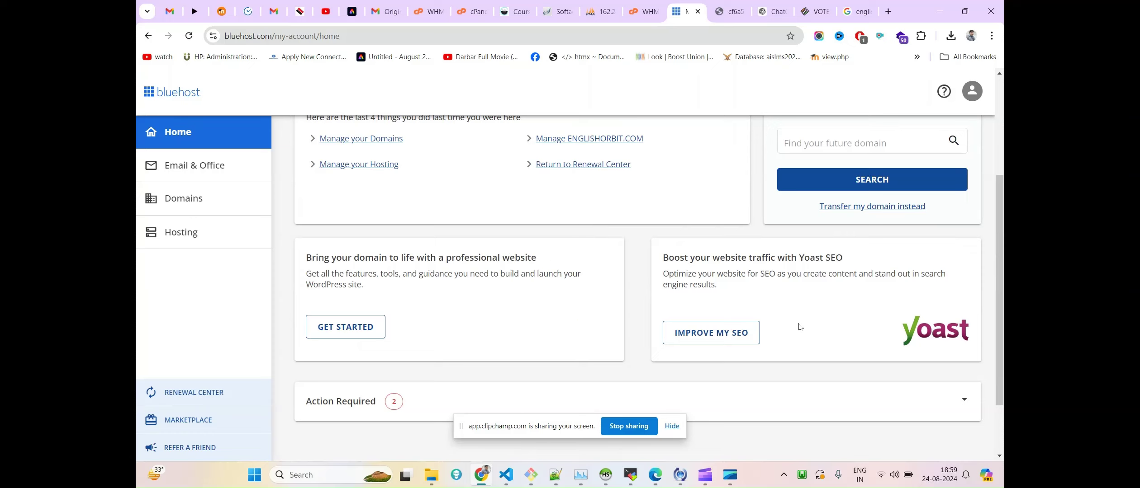
{"action": "left_click", "coordinate": [195, 244]}
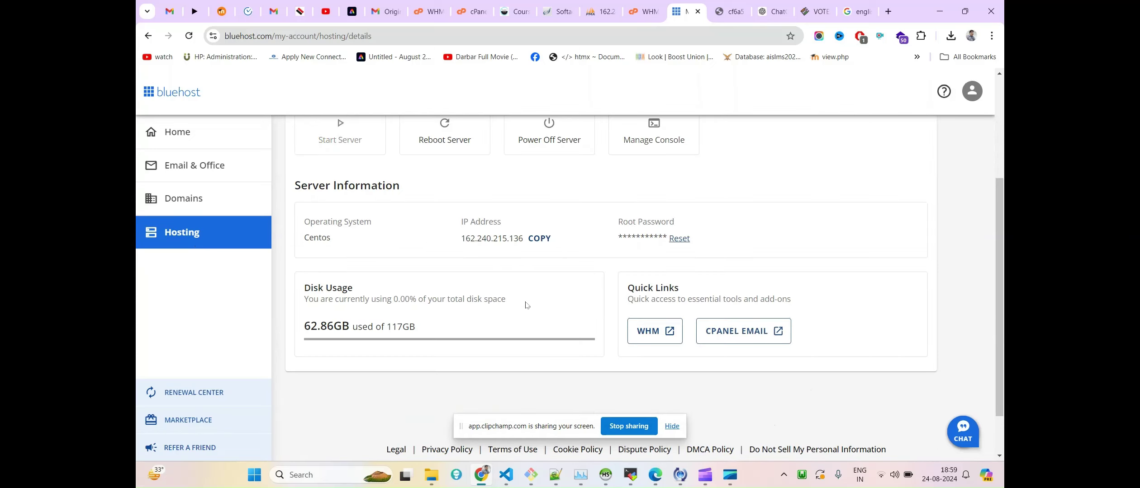
{"action": "double_click", "coordinate": [471, 239]}
{"action": "left_click", "coordinate": [577, 247]}
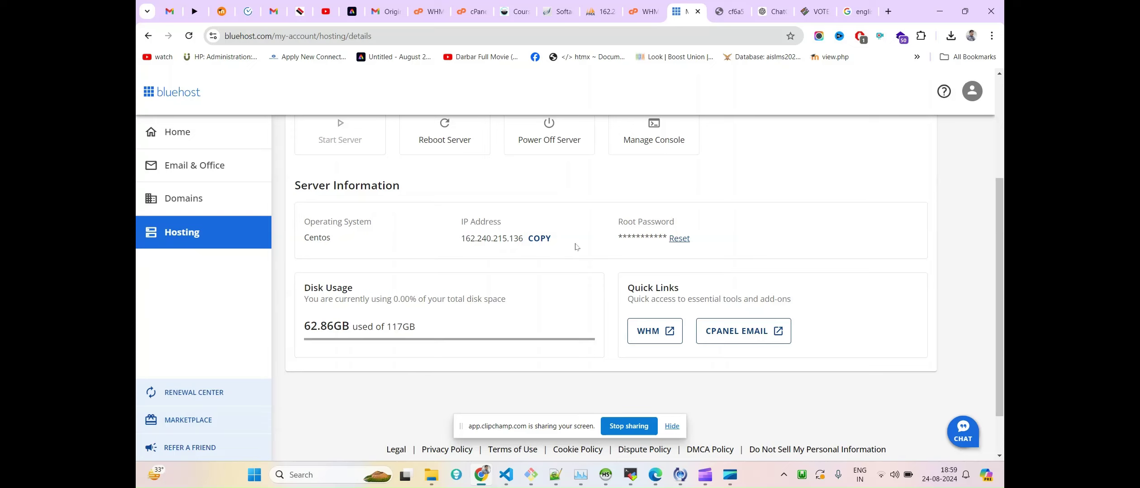
{"action": "left_click", "coordinate": [538, 246]}
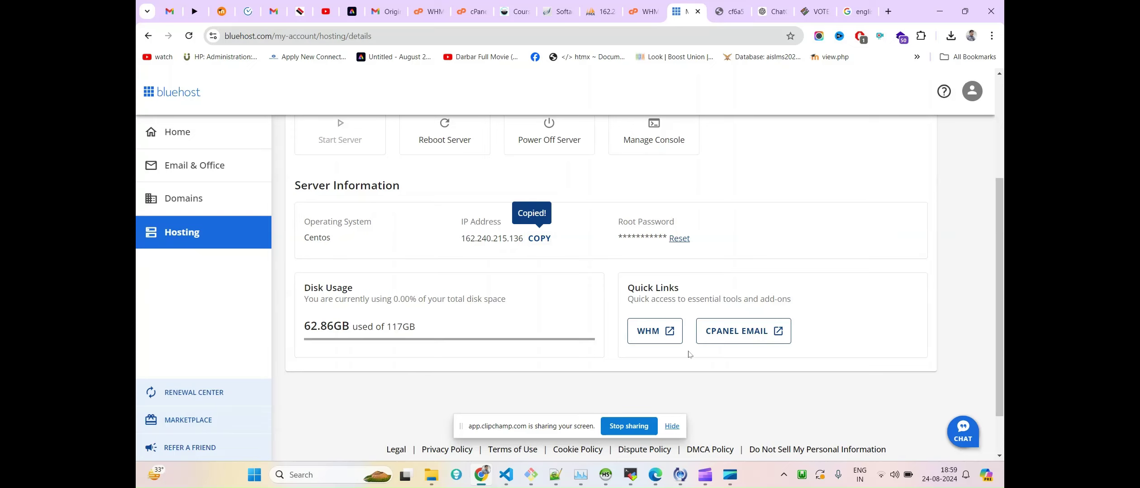
- Add the line 'IP - 162.240.215.136' below the FileZilla question
{"action": "left_click", "coordinate": [553, 474]}
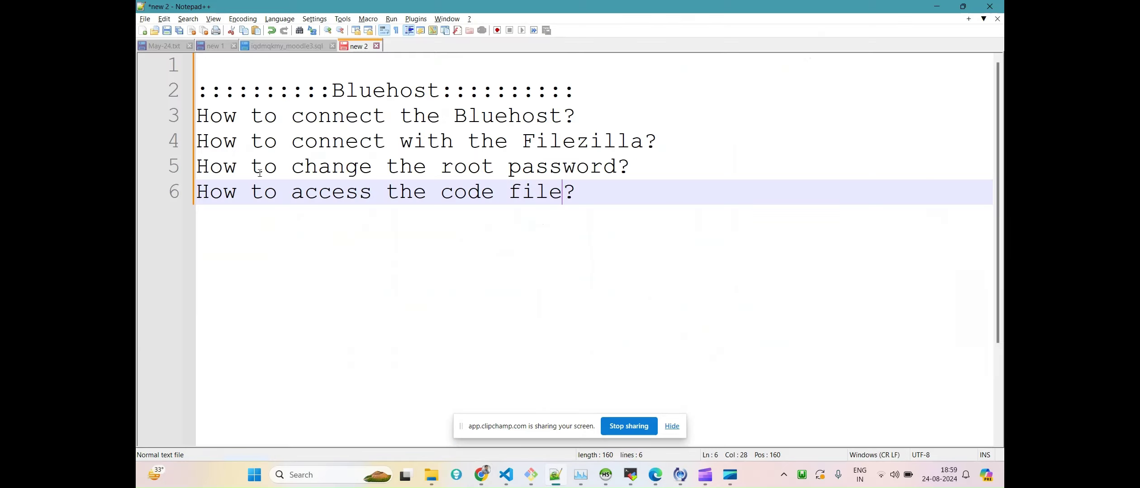
{"action": "left_click", "coordinate": [731, 132]}
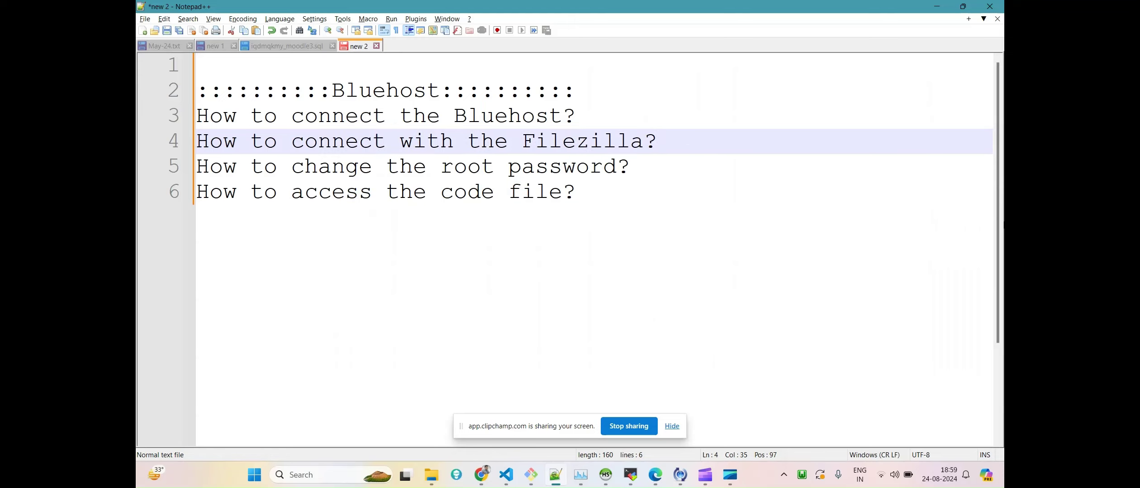
{"action": "key", "text": "Return"}
{"action": "type", "text": "IP -"}
{"action": "key", "text": "ctrl+v"}
{"action": "key", "text": "Return"}
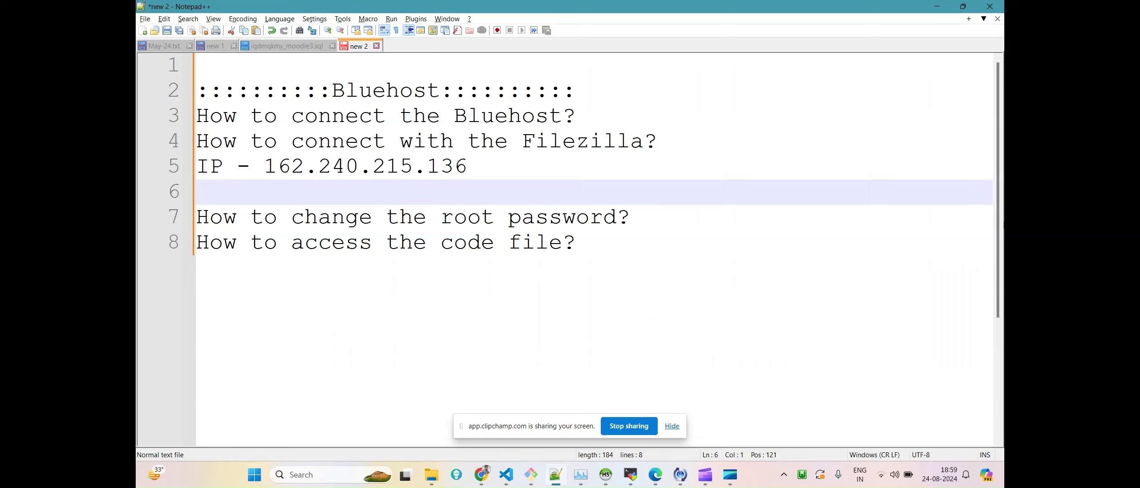
- Add 'Username - root' and 'Password (Root) -' lines beneath the IP line
{"action": "type", "text": "Username - "}
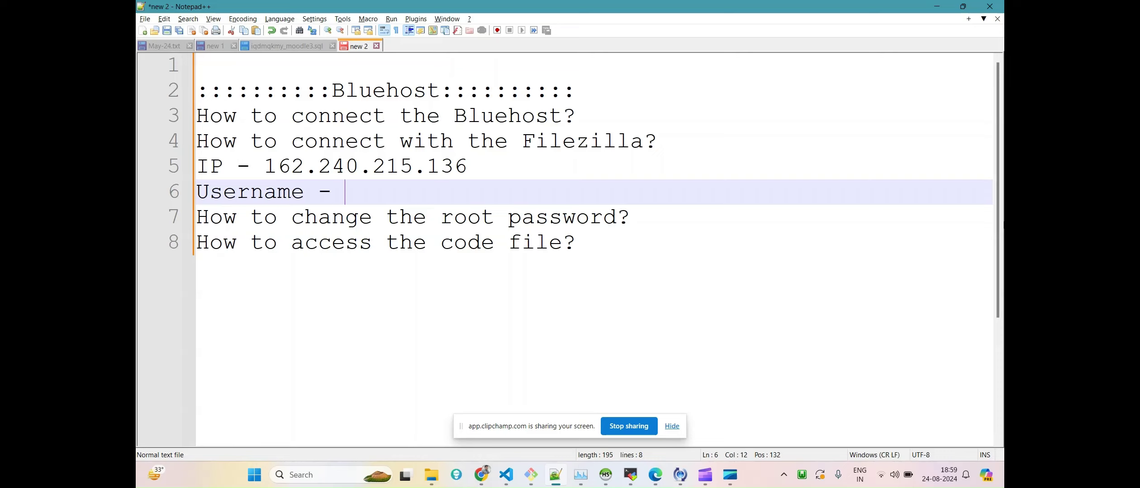
{"action": "type", "text": "root"}
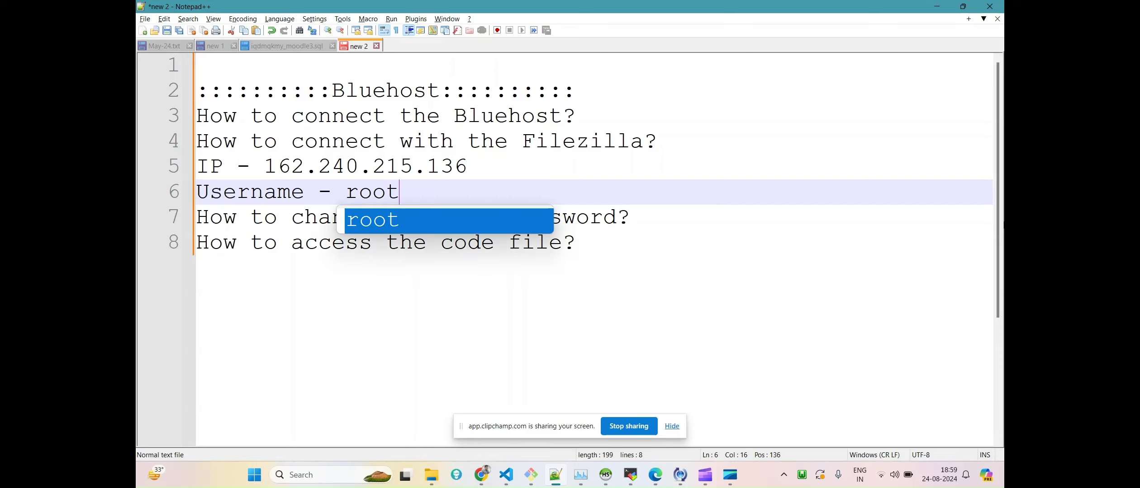
{"action": "key", "text": "BackSpace"}
{"action": "key", "text": "Return"}
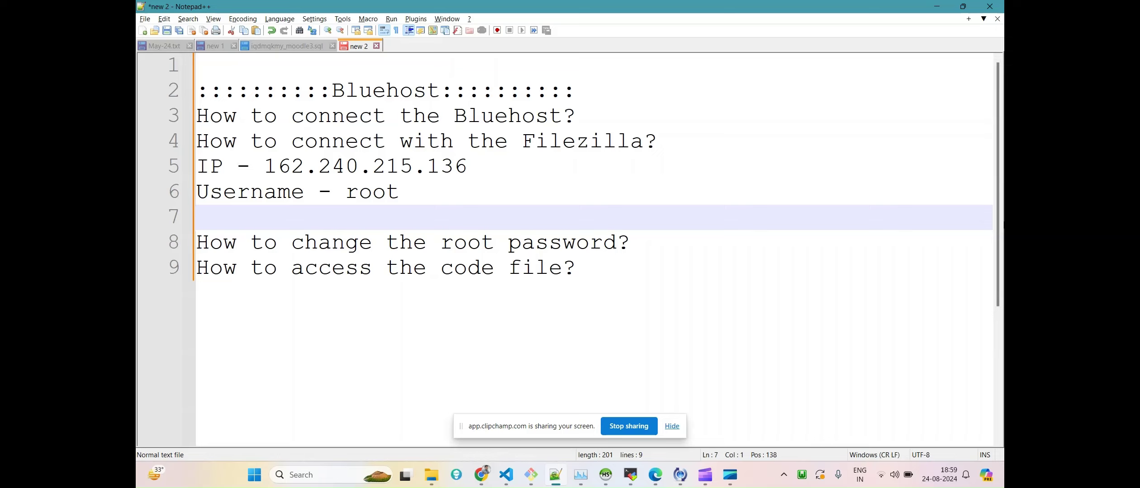
{"action": "type", "text": "Password -"}
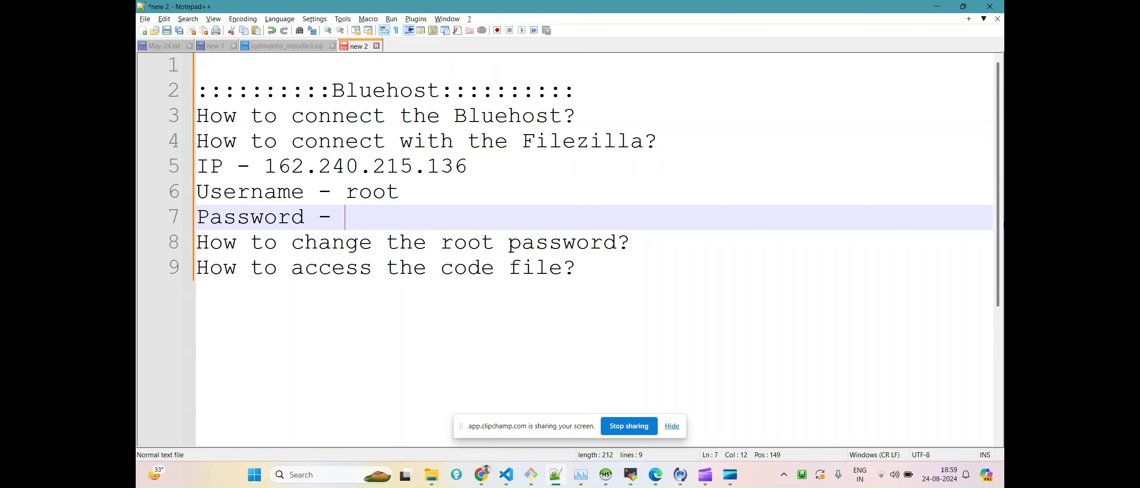
{"action": "key", "text": "Left"}
{"action": "key", "text": "Left"}
{"action": "type", "text": "()"}
{"action": "key", "text": "Left"}
{"action": "type", "text": "Roor"}
{"action": "key", "text": "BackSpace"}
{"action": "type", "text": "t"}
{"action": "key", "text": "Right"}
{"action": "key", "text": "Right"}
{"action": "key", "text": "Return"}
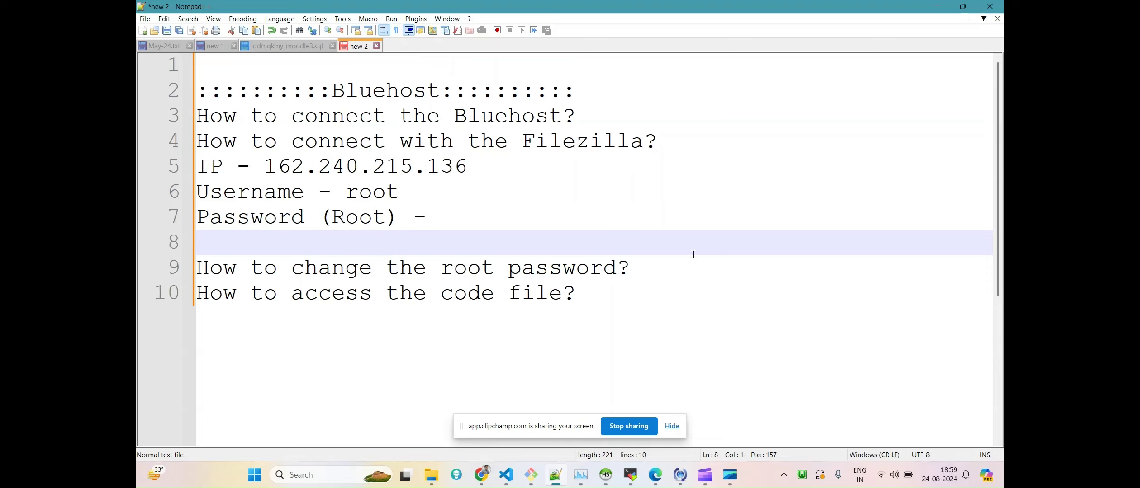
- Insert a blank line after the Bluehost question and indent the three credential lines
{"action": "left_click", "coordinate": [587, 123]}
{"action": "key", "text": "Return"}
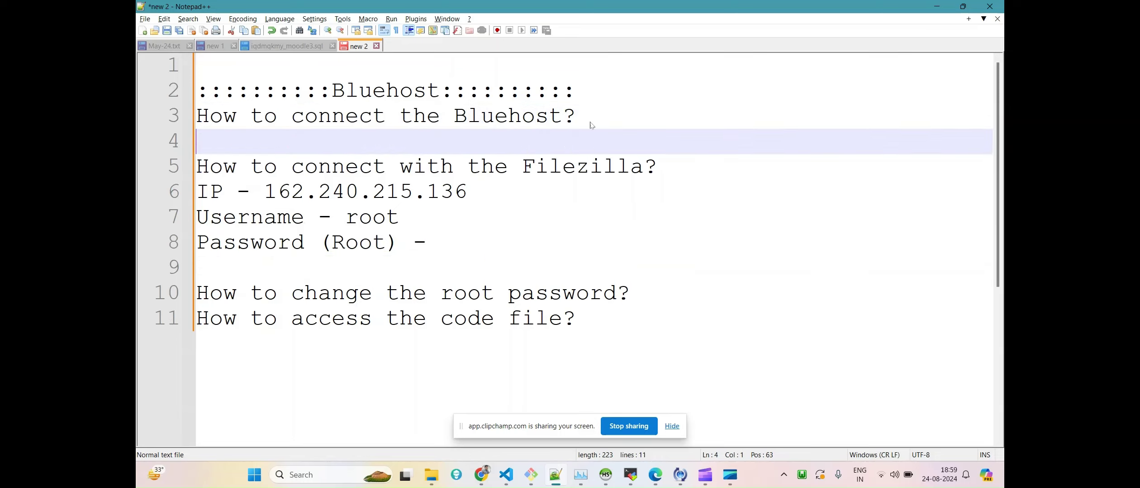
{"action": "left_click_drag", "start_coordinate": [428, 244], "coordinate": [198, 192]}
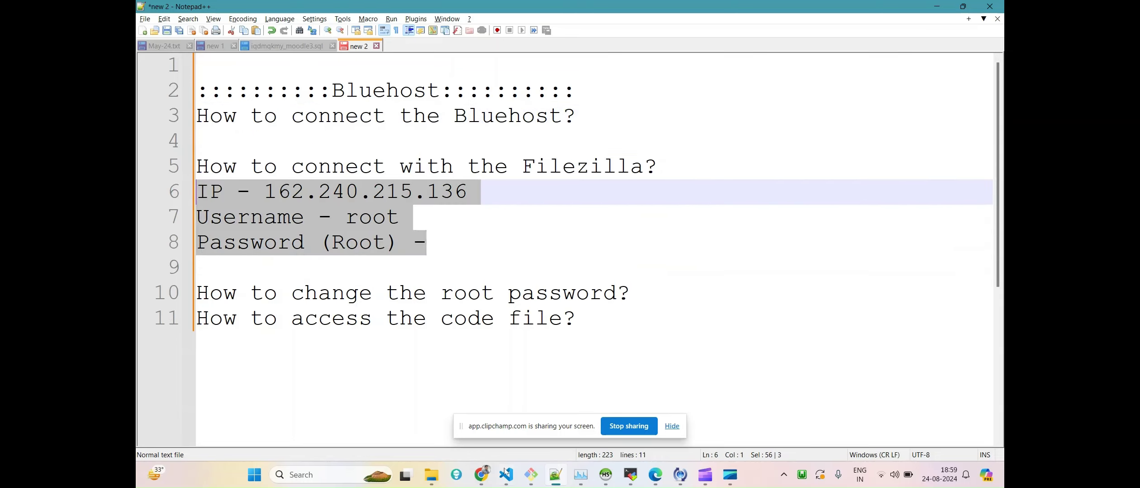
{"action": "key", "text": "Tab"}
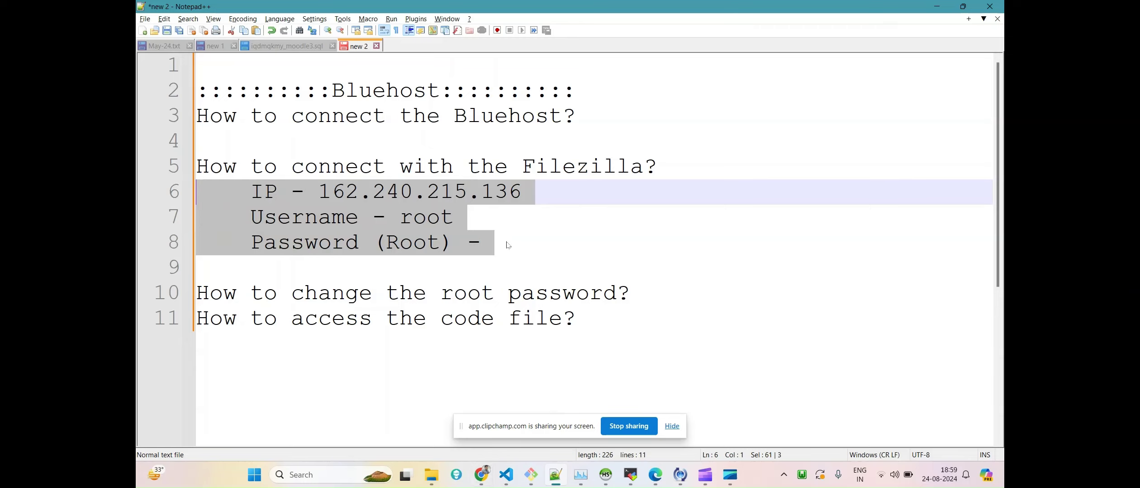
{"action": "left_click", "coordinate": [507, 245]}
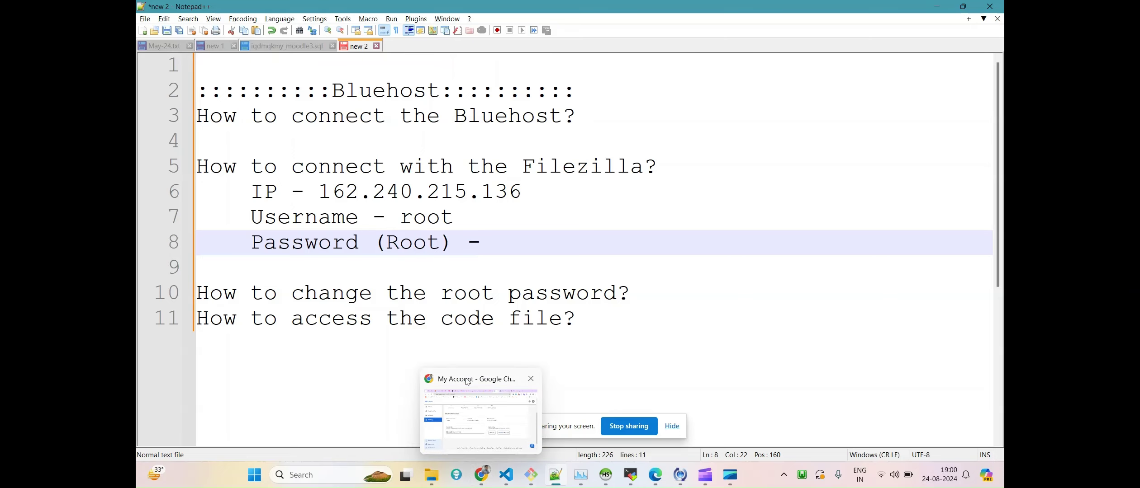
{"action": "left_click", "coordinate": [467, 382]}
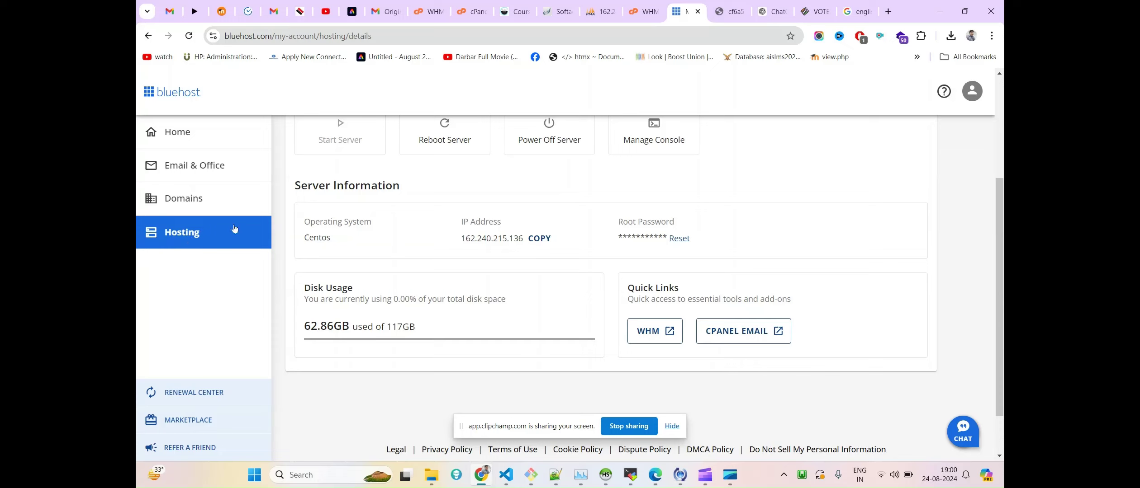
{"action": "left_click_drag", "start_coordinate": [306, 222], "coordinate": [776, 233]}
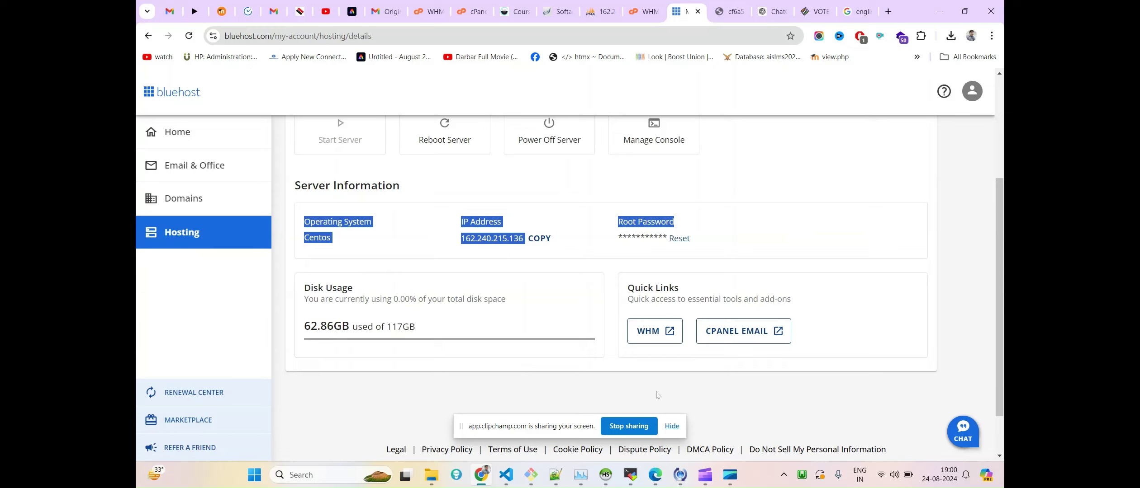
{"action": "mouse_move", "coordinate": [567, 479]}
{"action": "left_click", "coordinate": [329, 221]}
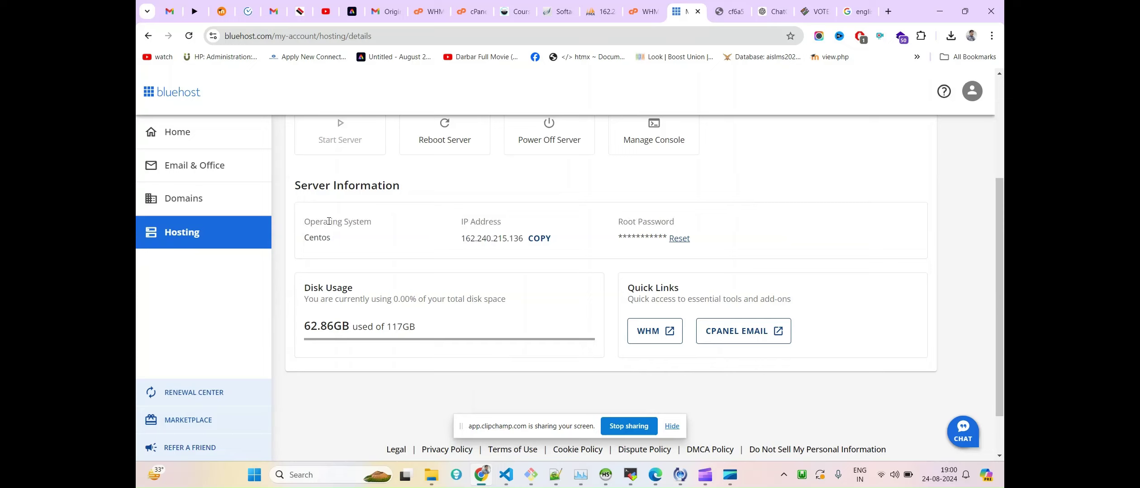
{"action": "left_click_drag", "start_coordinate": [302, 220], "coordinate": [348, 239]}
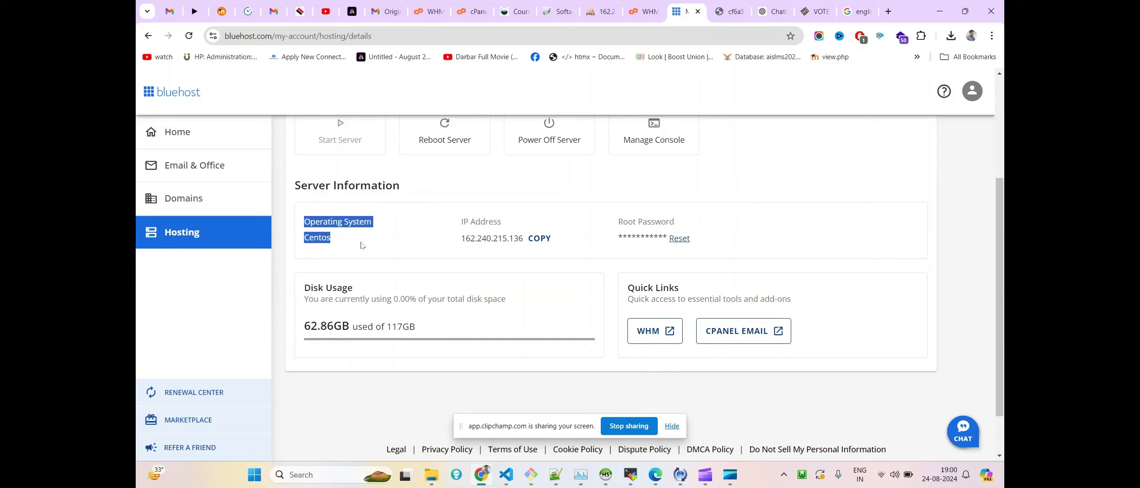
{"action": "left_click_drag", "start_coordinate": [614, 228], "coordinate": [675, 222]}
{"action": "left_click", "coordinate": [765, 205]}
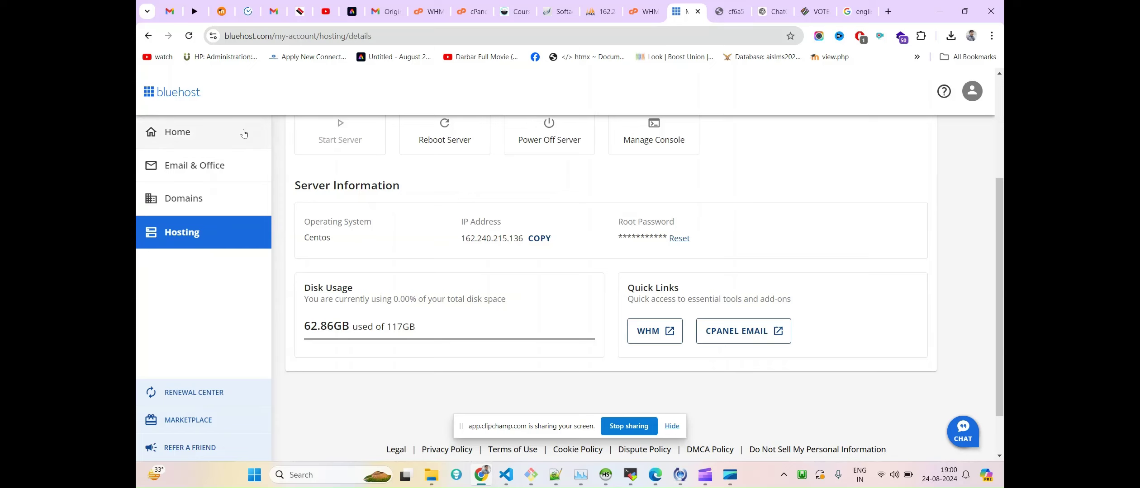
{"action": "left_click", "coordinate": [681, 239]}
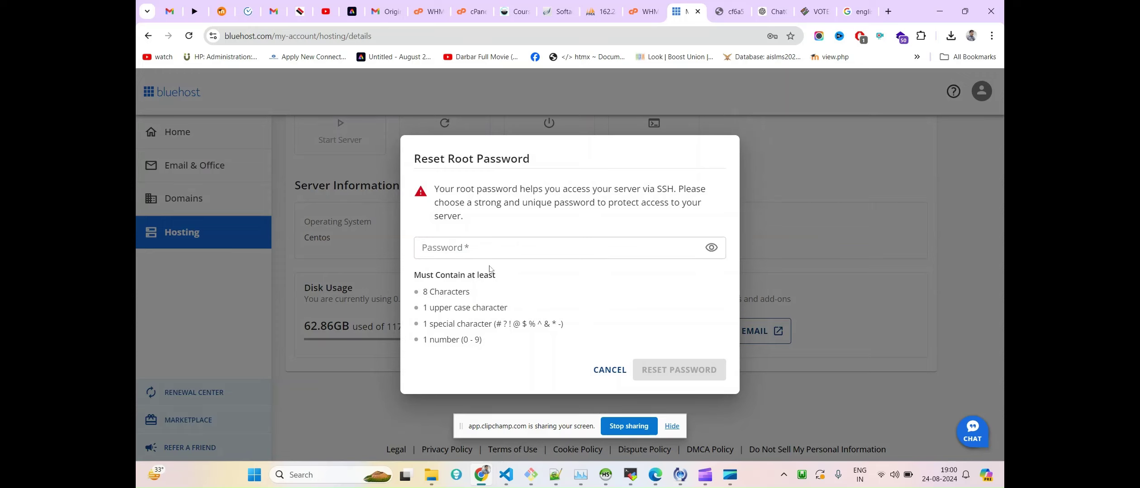
{"action": "left_click", "coordinate": [606, 370]}
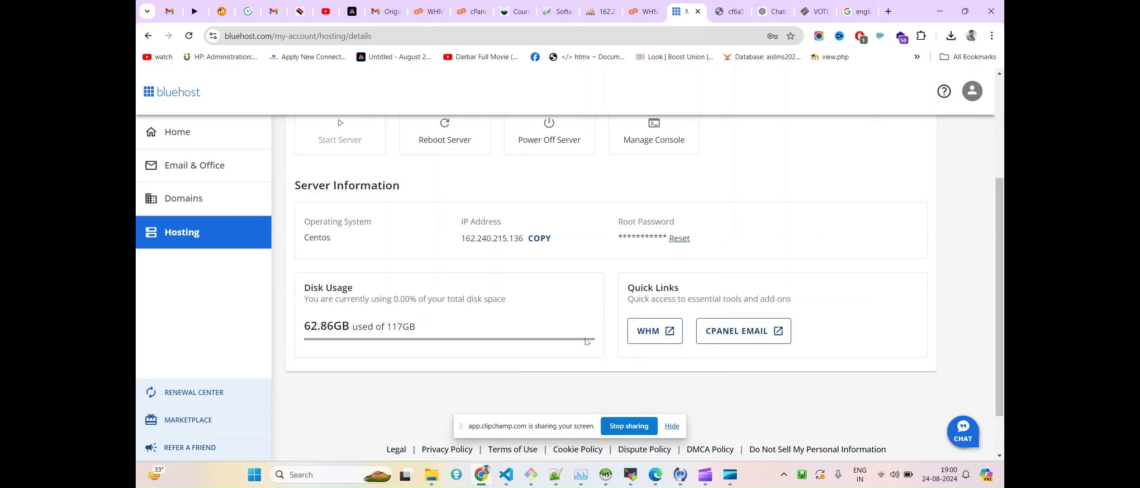
{"action": "left_click", "coordinate": [555, 474]}
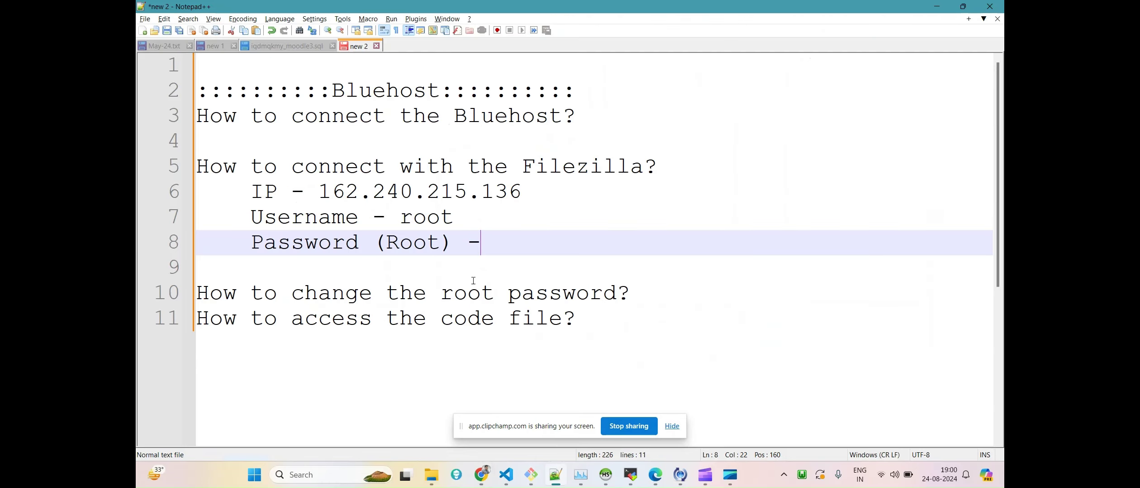
{"action": "left_click", "coordinate": [483, 250]}
{"action": "left_click_drag", "start_coordinate": [618, 247], "coordinate": [262, 191]}
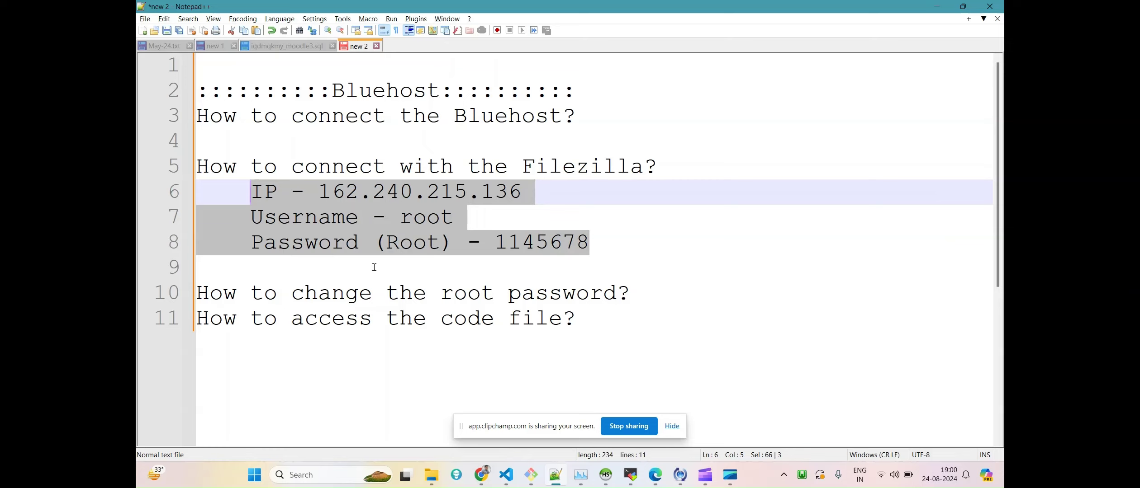
{"action": "double_click", "coordinate": [568, 165]}
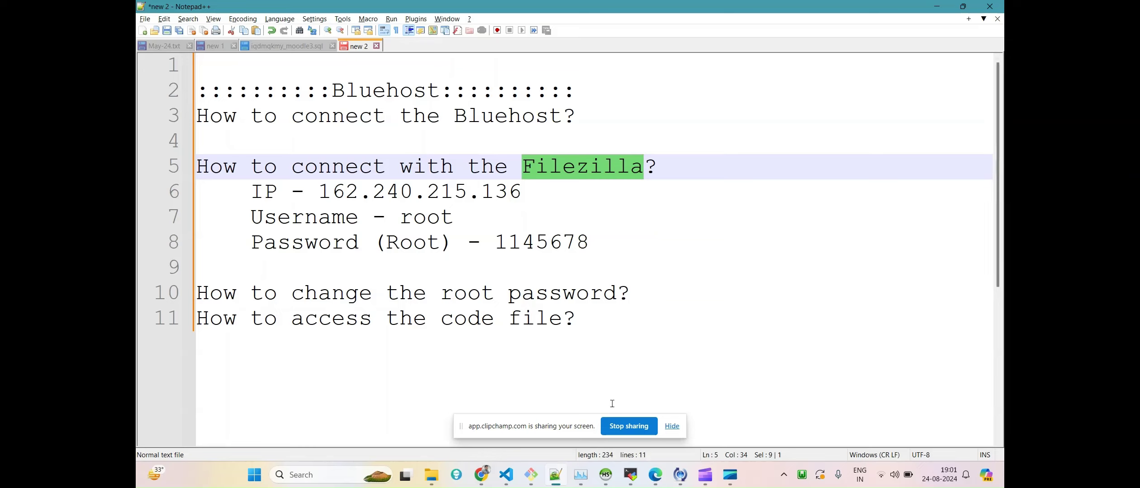
{"action": "left_click", "coordinate": [344, 481]}
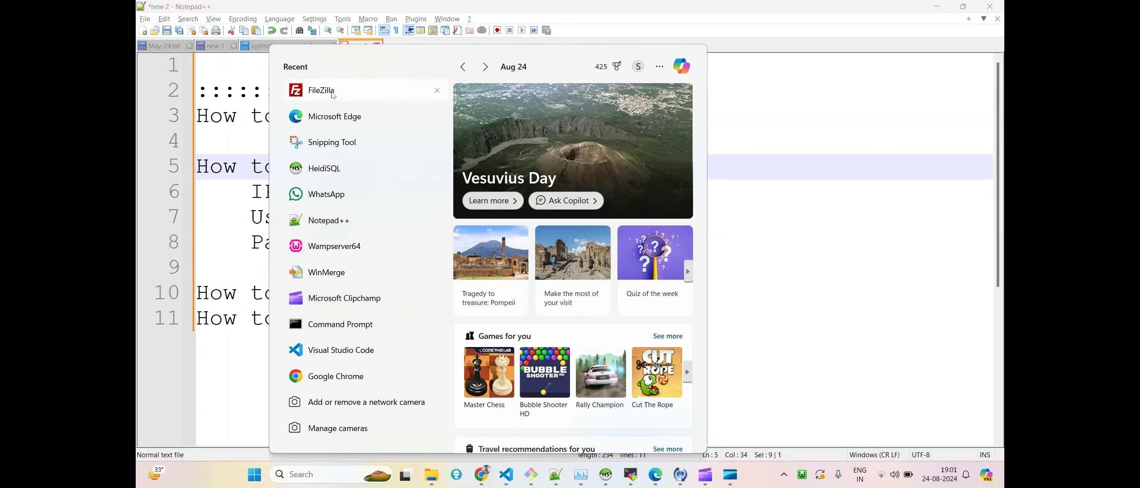
- Launch FileZilla, dismiss the update notice and select the bluhost site in Site Manager
{"action": "left_click", "coordinate": [333, 92]}
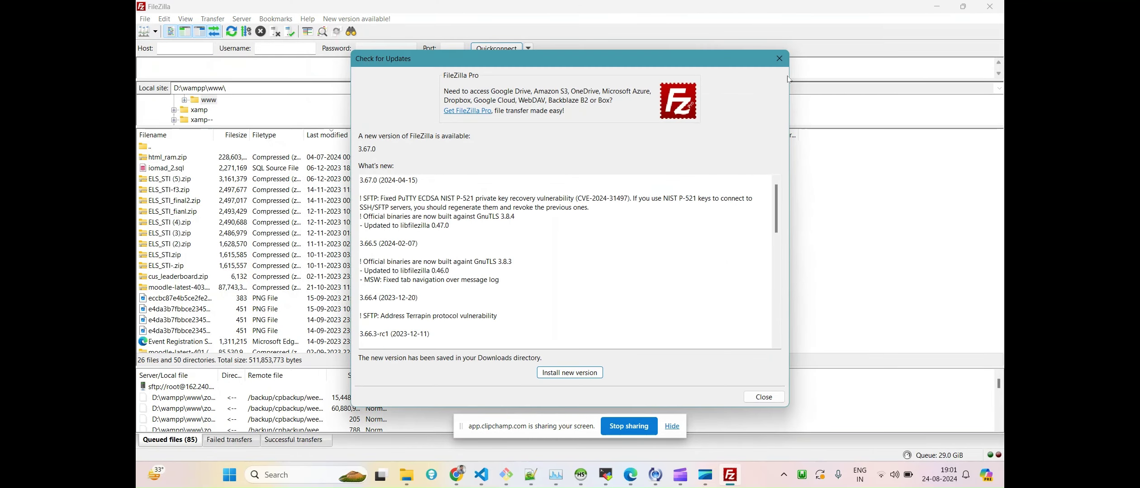
{"action": "left_click", "coordinate": [768, 53]}
{"action": "left_click", "coordinate": [155, 31]}
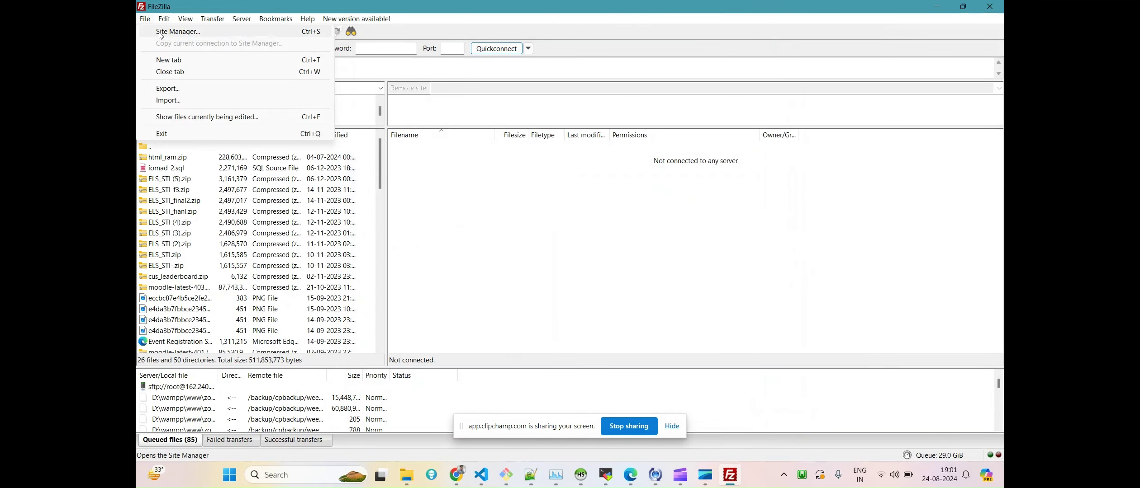
{"action": "left_click", "coordinate": [161, 35]}
{"action": "left_click", "coordinate": [374, 165]}
{"action": "key", "text": "Up"}
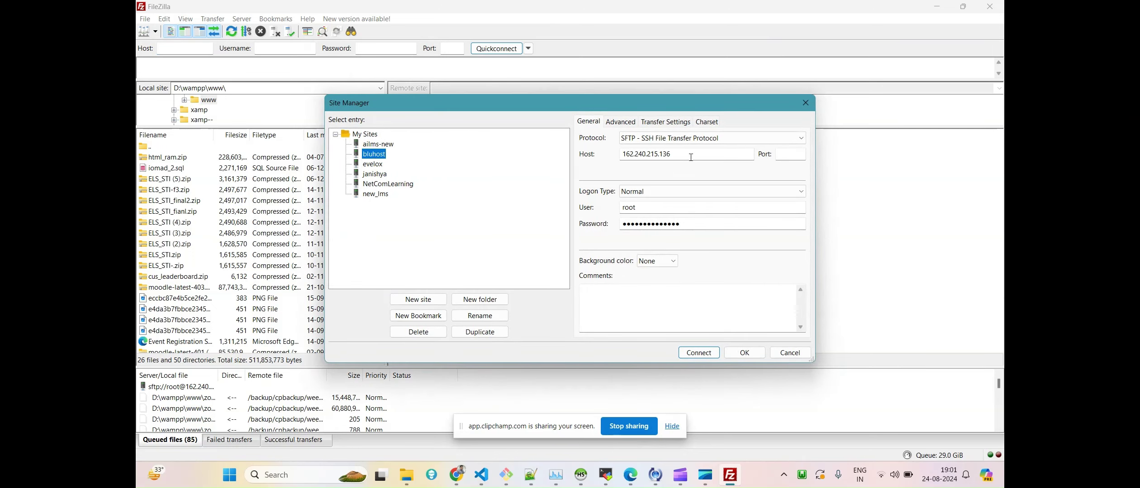
- Check bluhost's host 162.240.215.136, Normal logon, user root and password, then reopen Site Manager
{"action": "left_click_drag", "start_coordinate": [678, 155], "coordinate": [585, 154]}
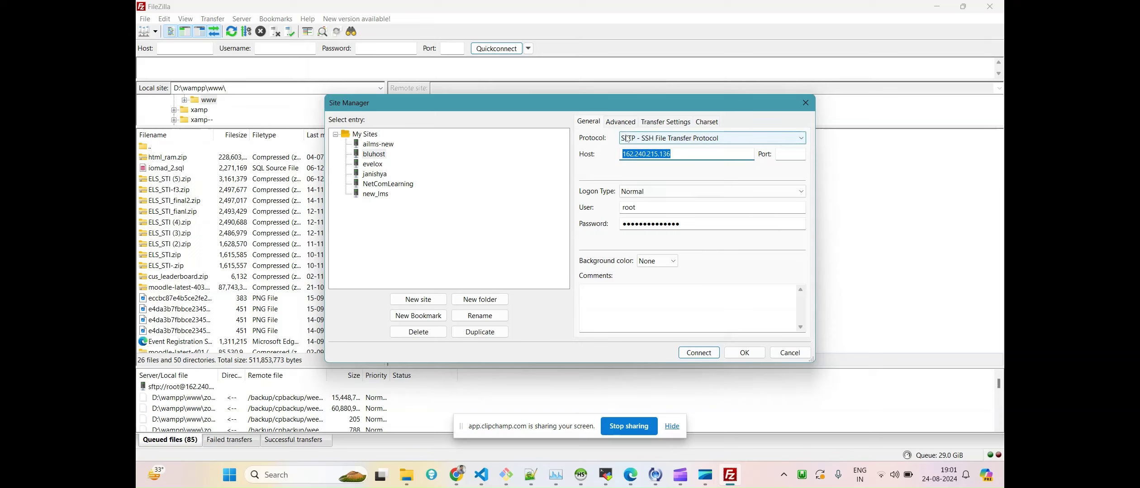
{"action": "left_click", "coordinate": [665, 191]}
{"action": "left_click", "coordinate": [649, 203]}
{"action": "key", "text": "Tab"}
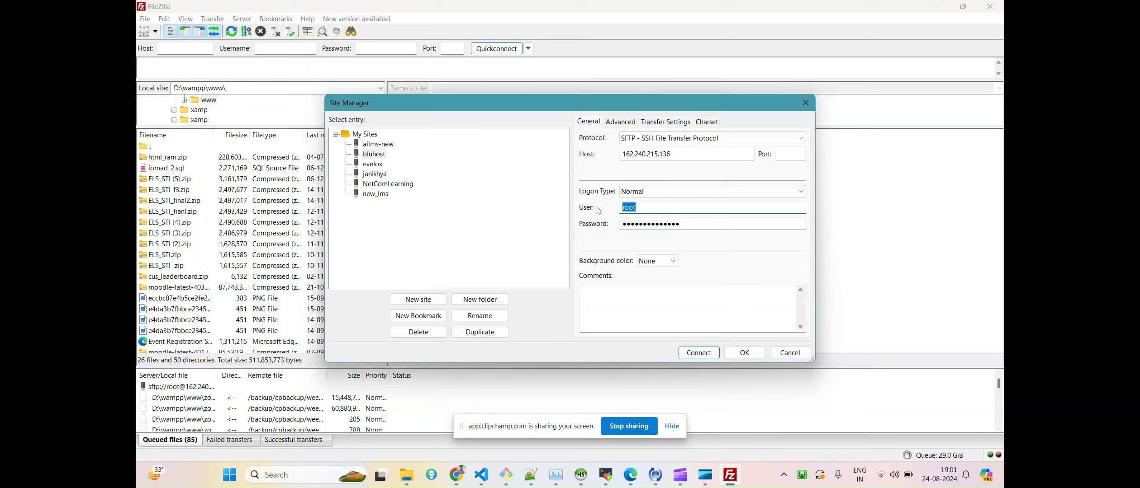
{"action": "key", "text": "Tab"}
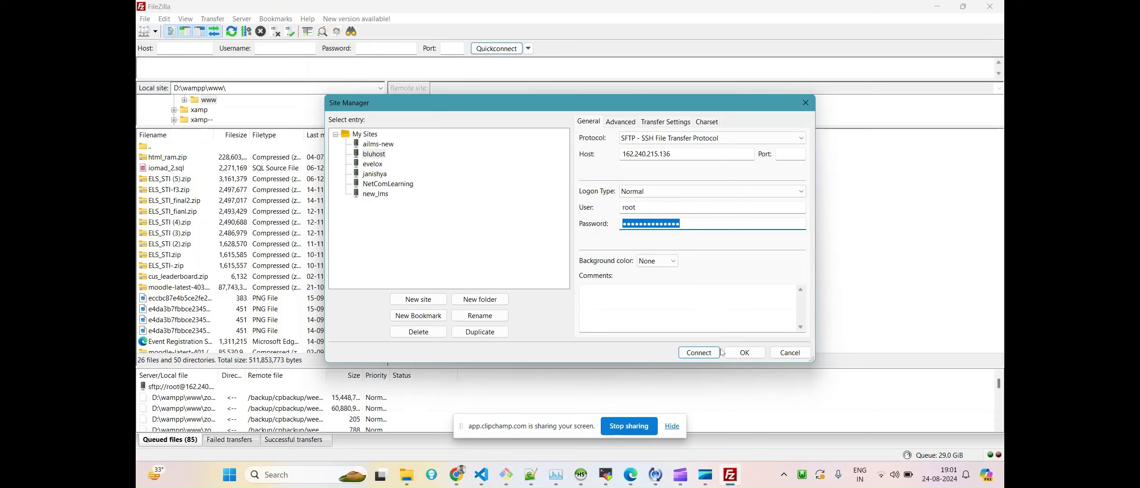
{"action": "left_click", "coordinate": [738, 354]}
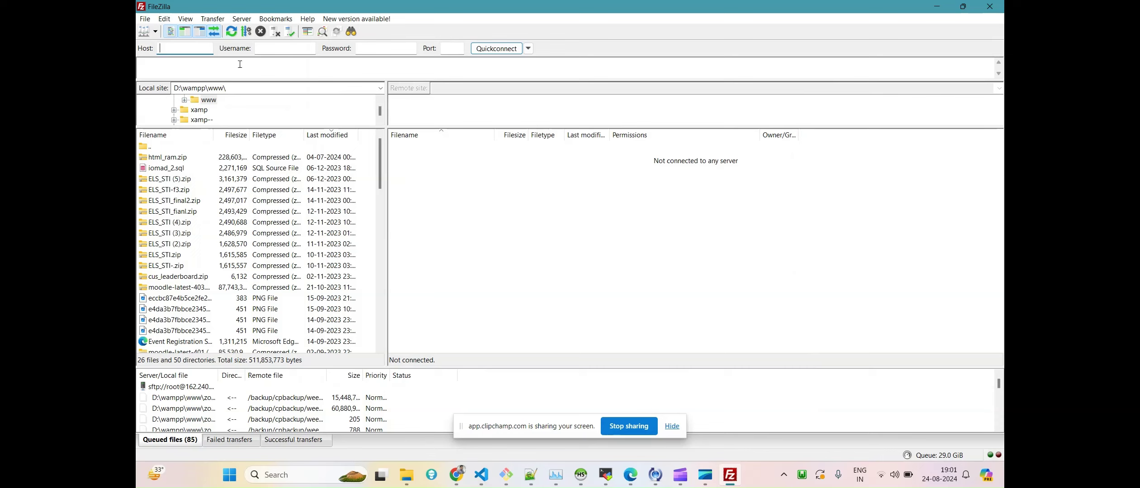
{"action": "left_click", "coordinate": [145, 19]}
{"action": "key", "text": "Escape"}
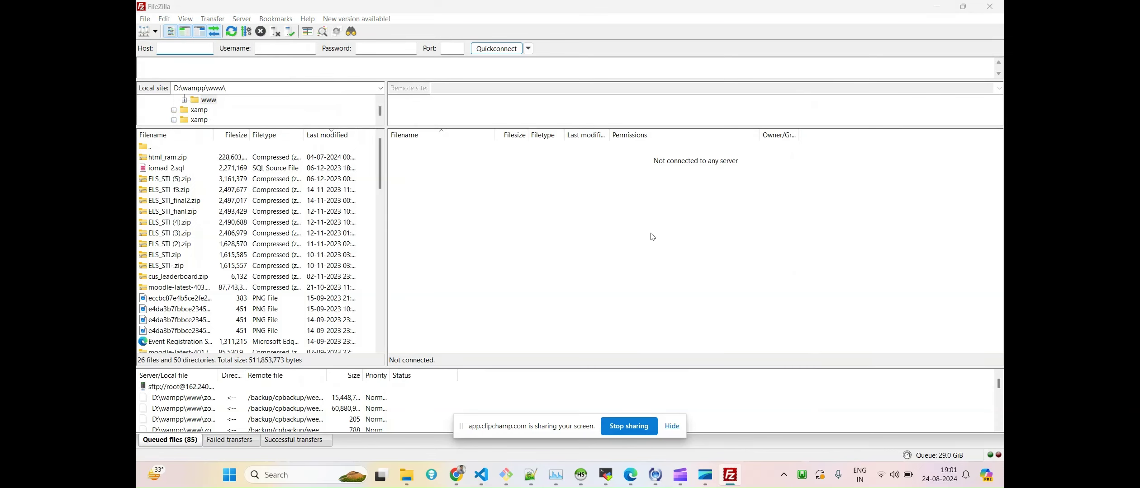
{"action": "key", "text": "ctrl+s"}
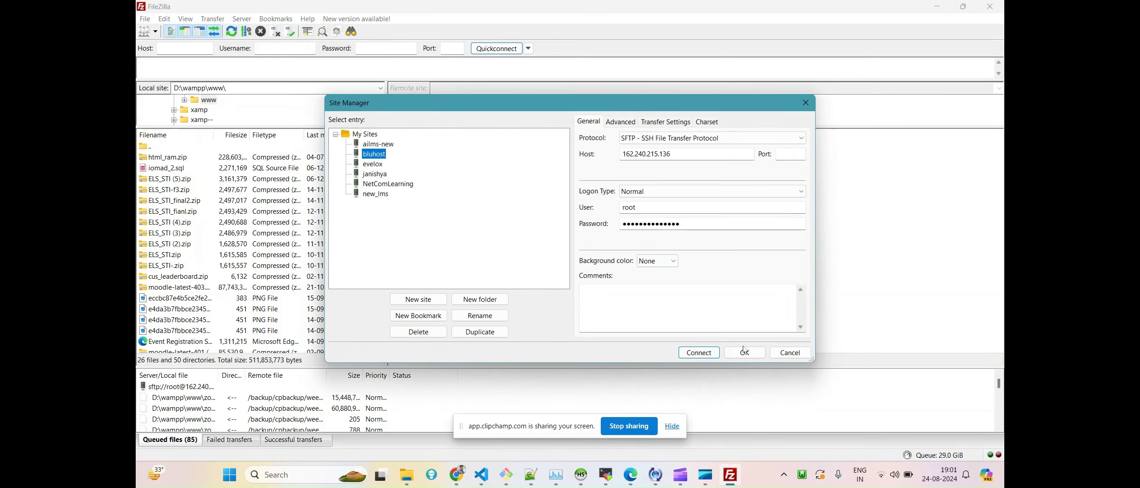
- Connect to bluhost, trust the host key, browse to / and reselect Notepad++ lines 5–8
{"action": "left_click", "coordinate": [698, 353]}
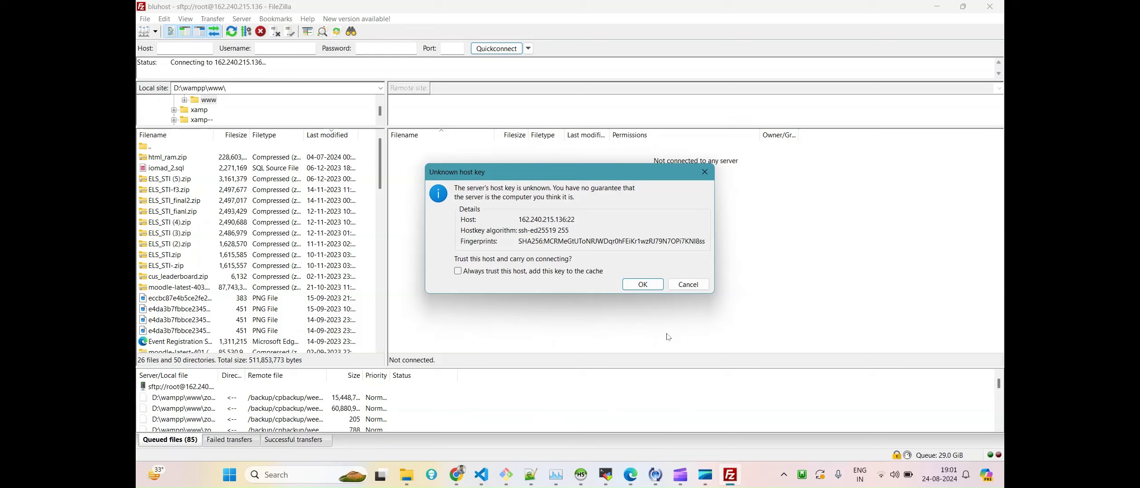
{"action": "left_click", "coordinate": [643, 285]}
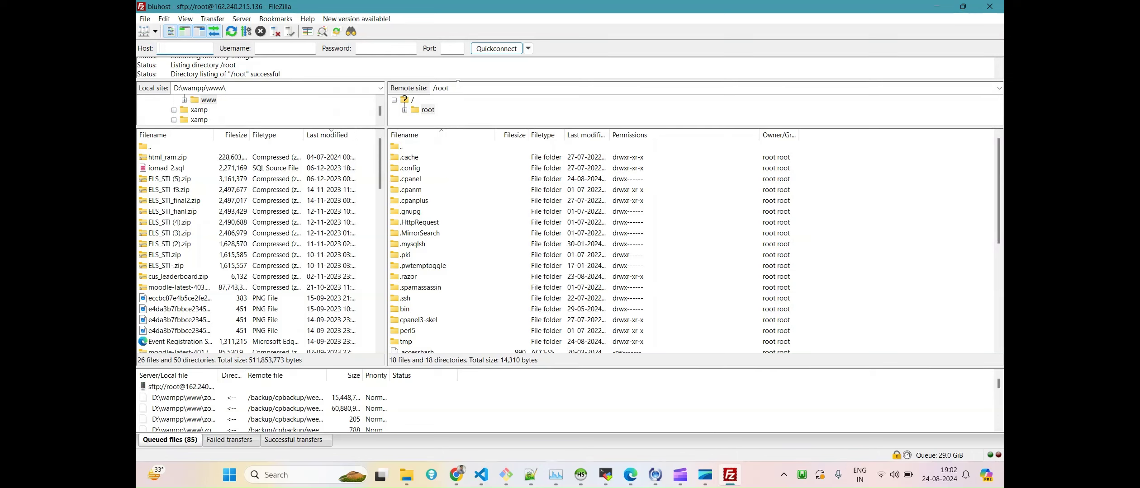
{"action": "double_click", "coordinate": [394, 147]}
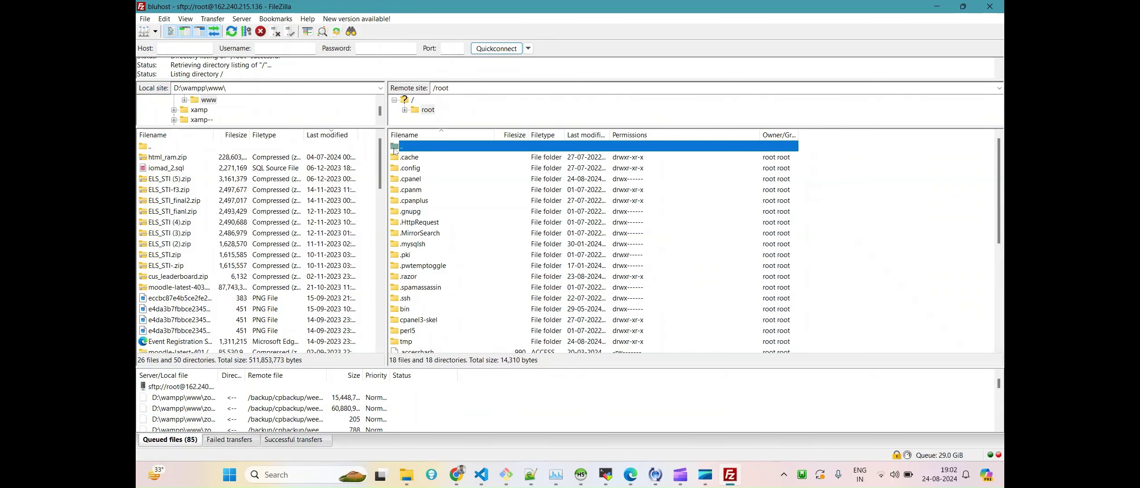
{"action": "left_click_drag", "start_coordinate": [387, 217], "coordinate": [301, 219]}
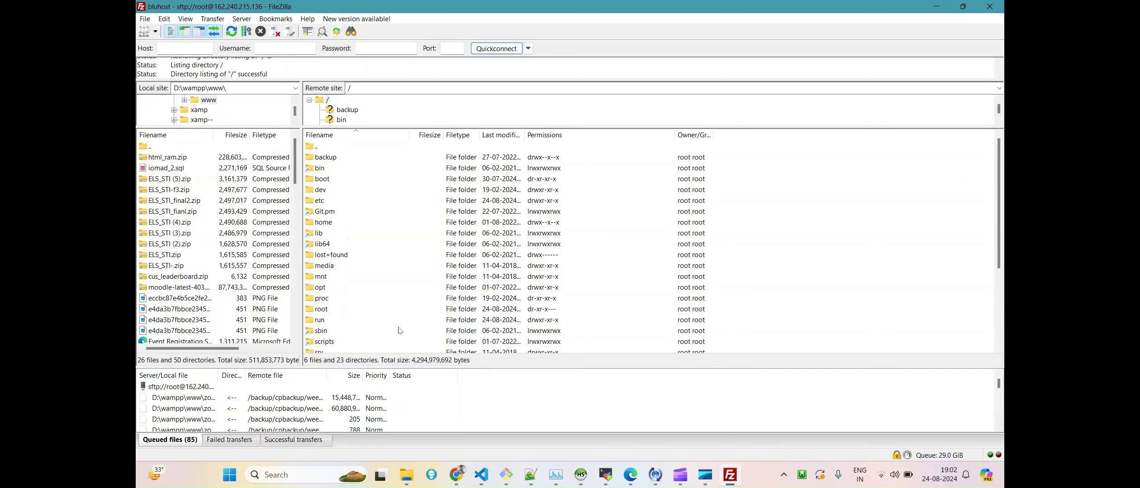
{"action": "left_click", "coordinate": [530, 474]}
{"action": "left_click_drag", "start_coordinate": [611, 244], "coordinate": [170, 167]}
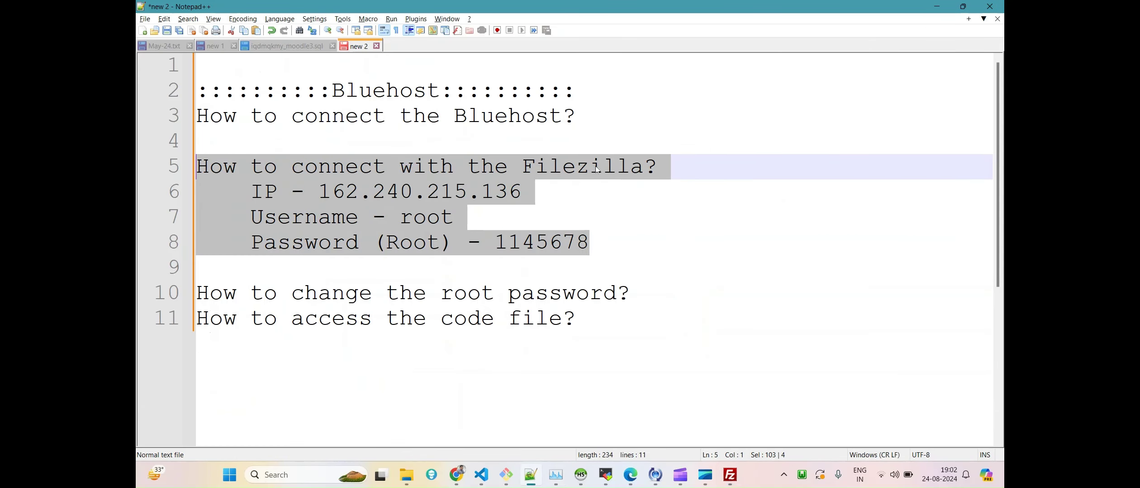